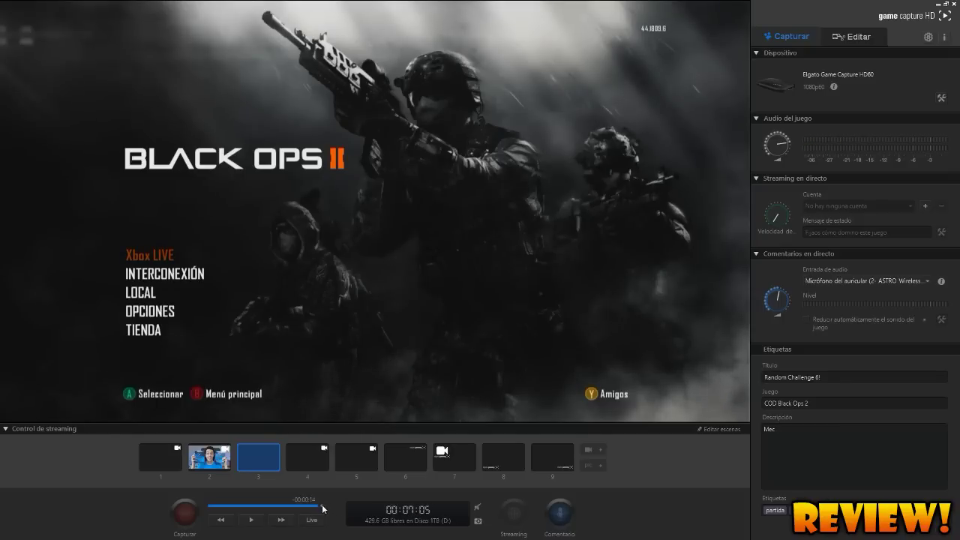
Step: Rewind the Flashback timeline to the loading screen of the Carrier match, and record a clip from that point
left_click(285, 507)
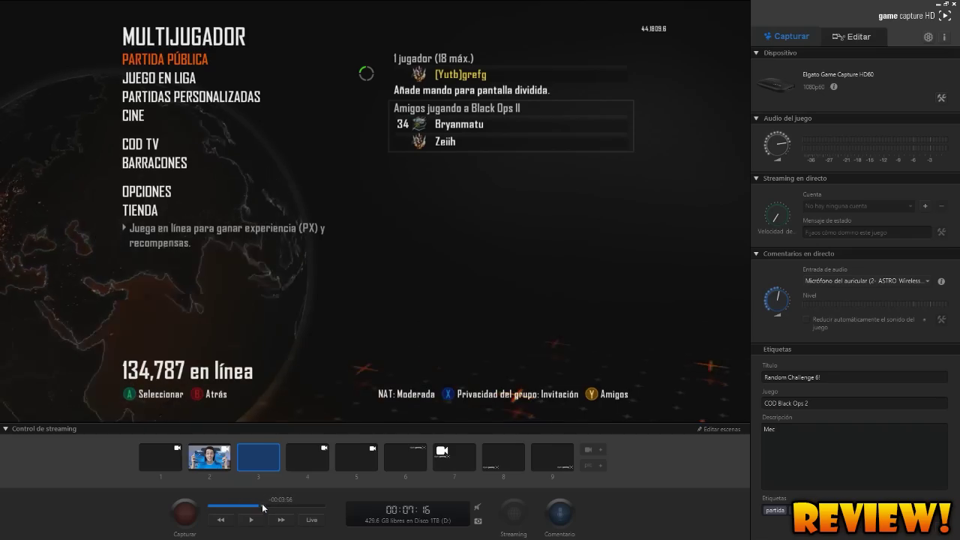
left_click(254, 509)
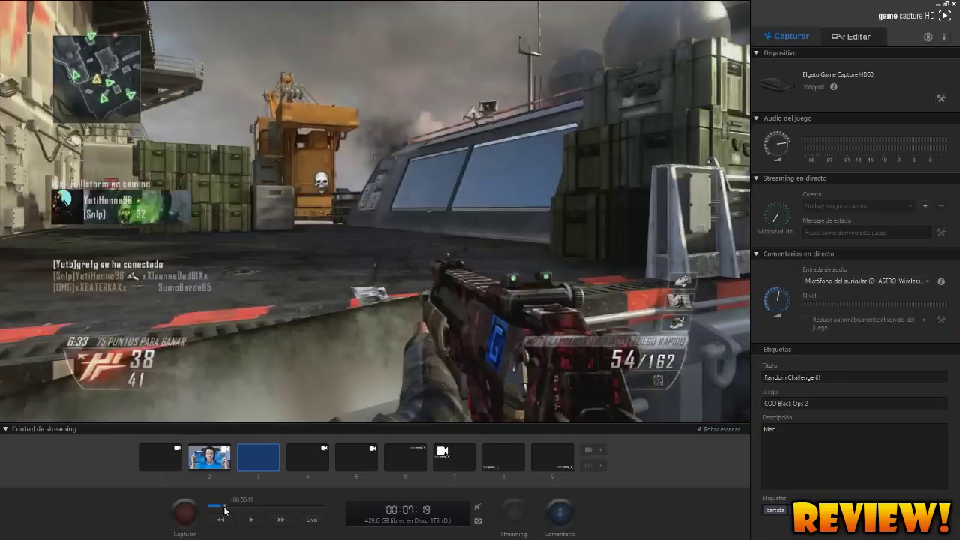
left_click(220, 508)
left_click(231, 508)
left_click(228, 509)
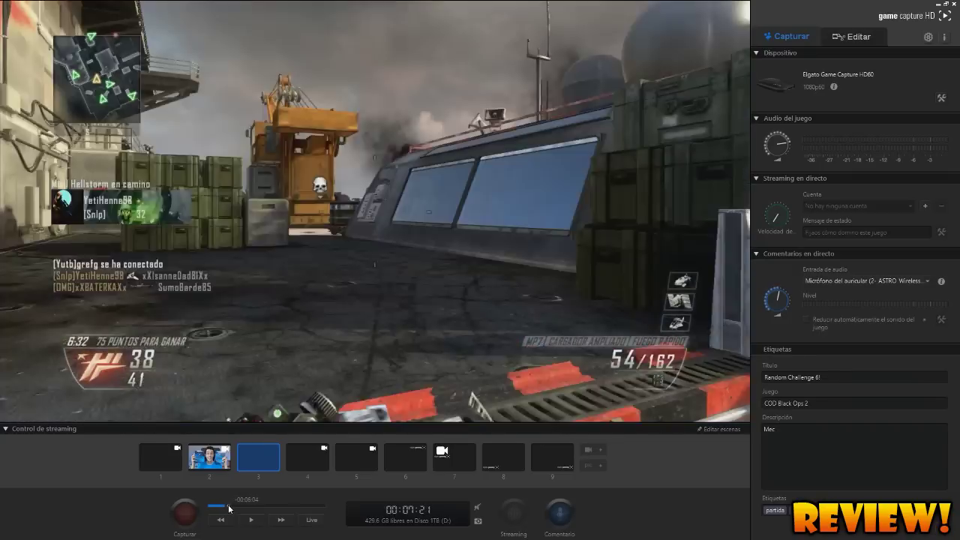
left_click(227, 508)
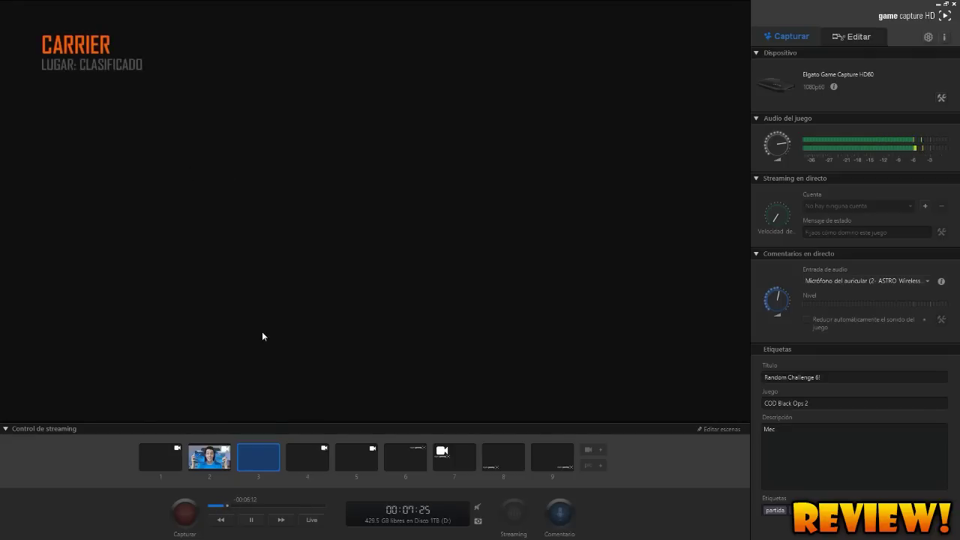
left_click(185, 512)
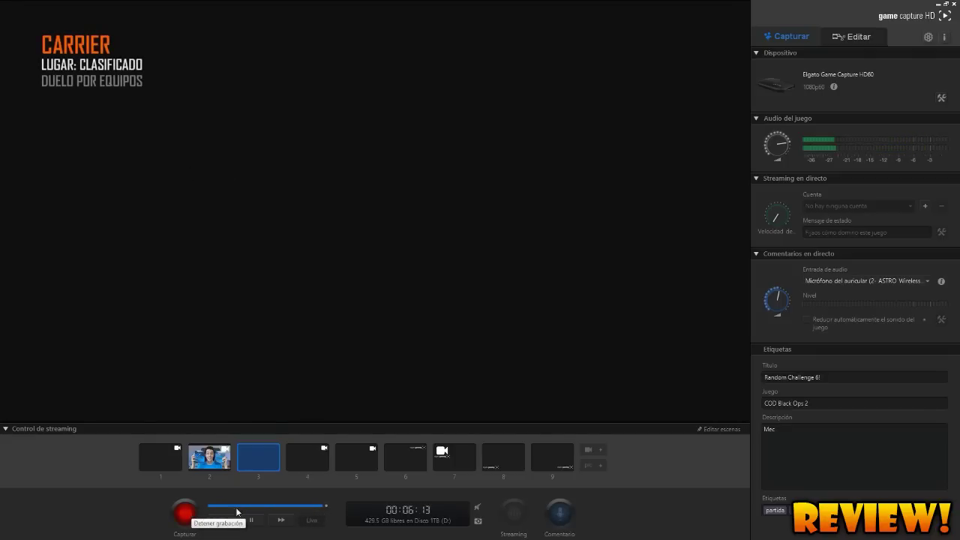
left_click(185, 516)
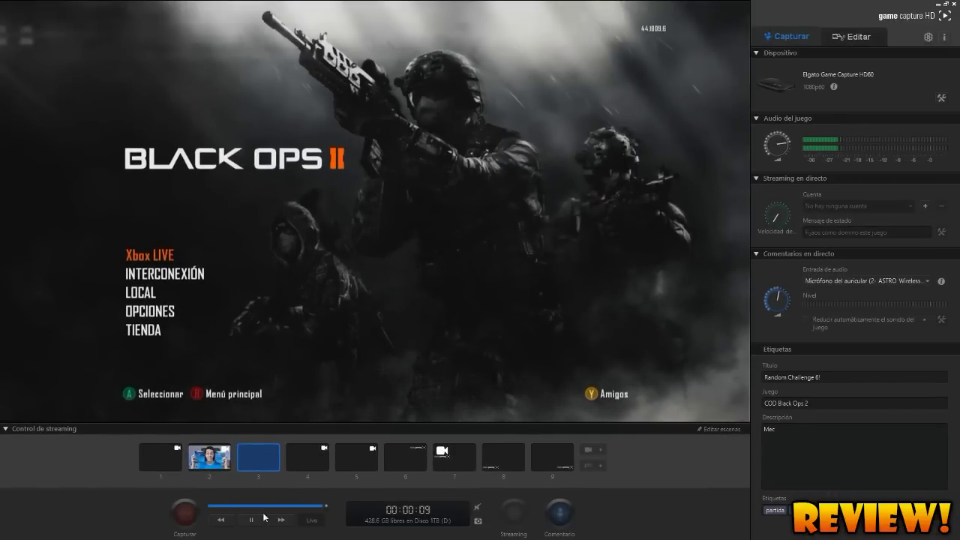
Step: Check the capture preferences without changing them, and lower the game audio volume
left_click(927, 37)
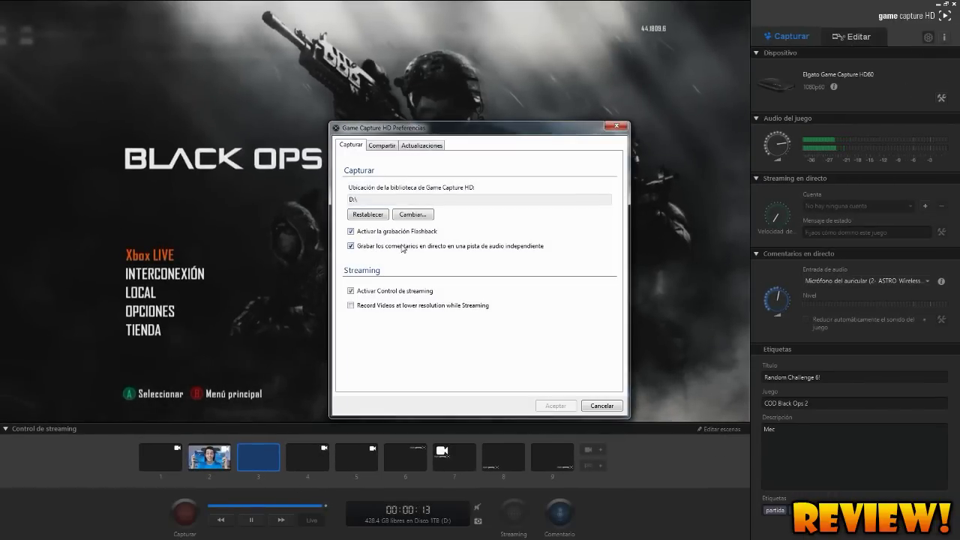
left_click(616, 126)
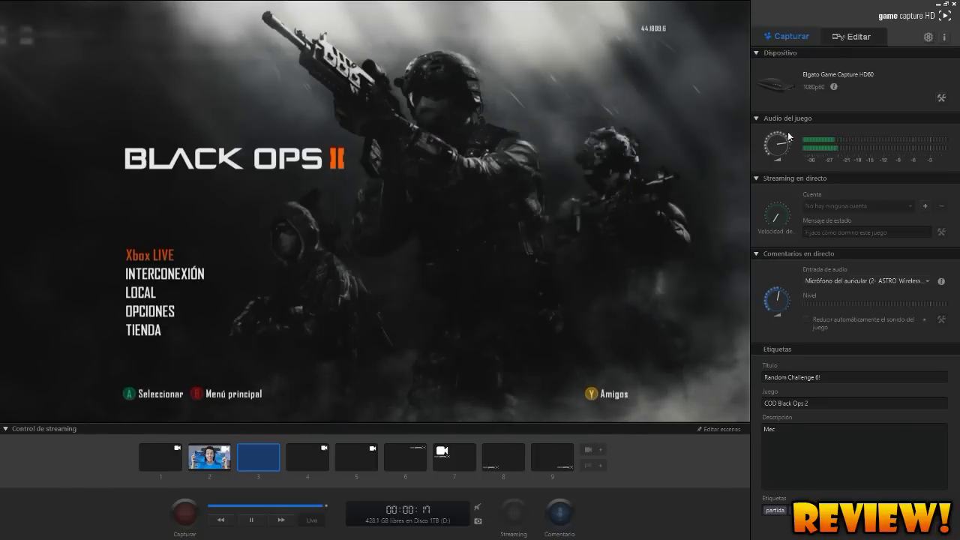
left_click_drag(786, 144, 791, 137)
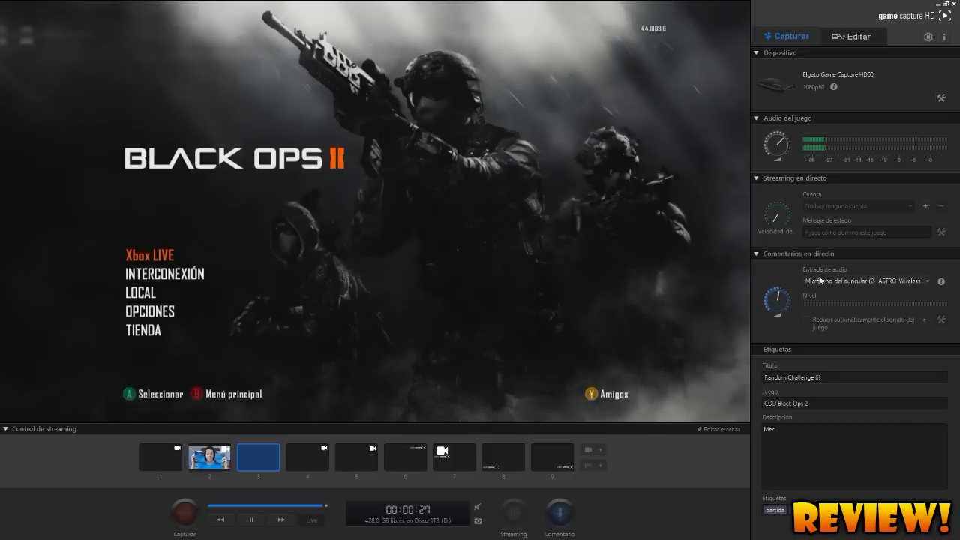
Step: Turn on live commentary with the ASTRO Wireless headset microphone as its audio input
left_click(558, 516)
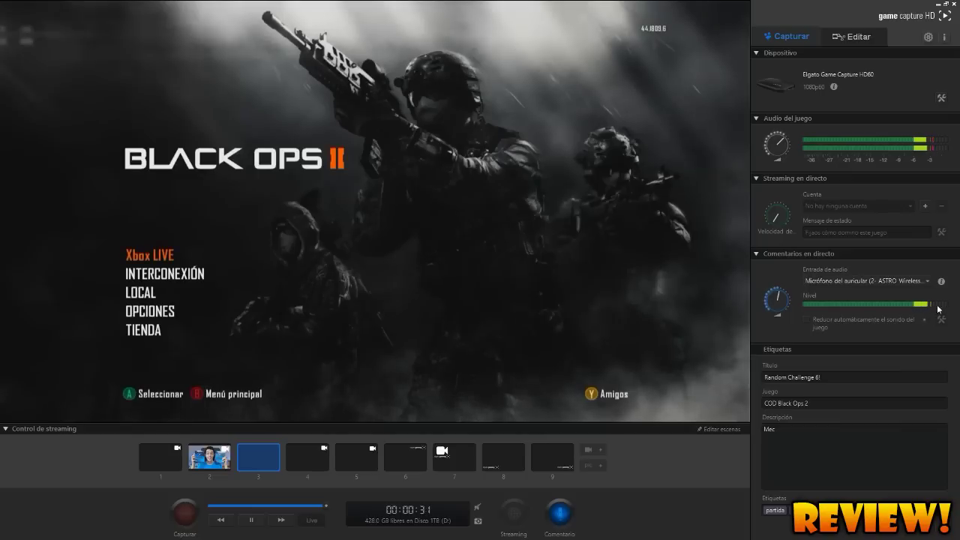
left_click(897, 280)
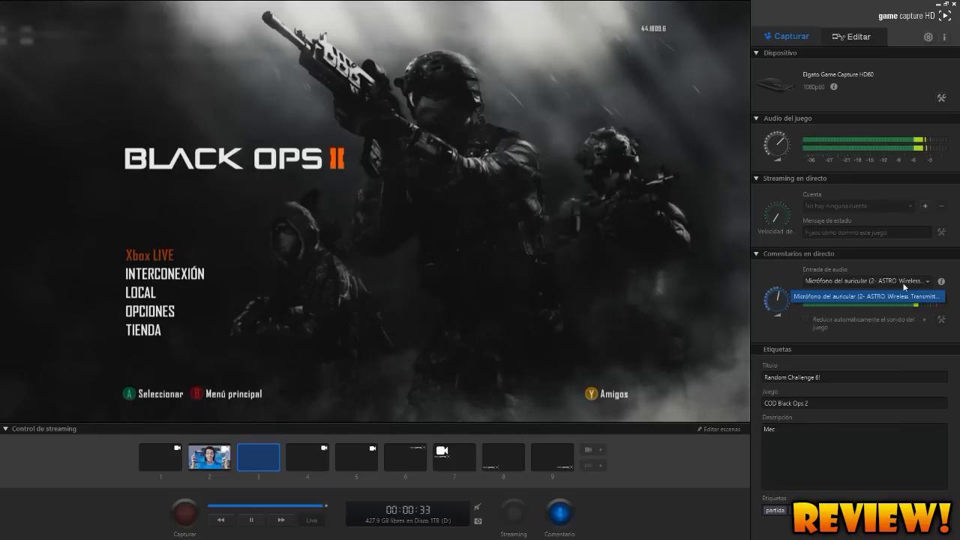
left_click(853, 297)
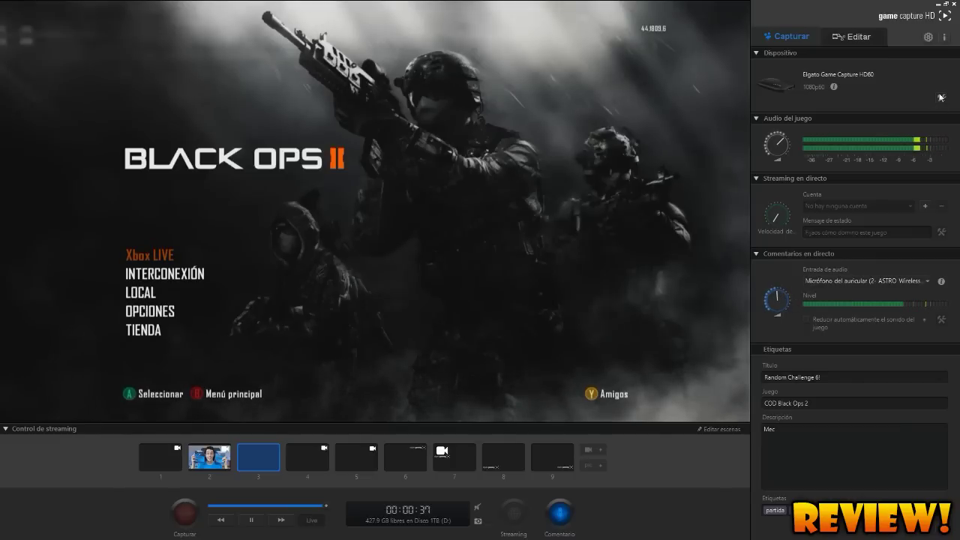
Step: Check the separate commentary track option in the preferences, and switch automatic game sound reduction on and off again
left_click(928, 37)
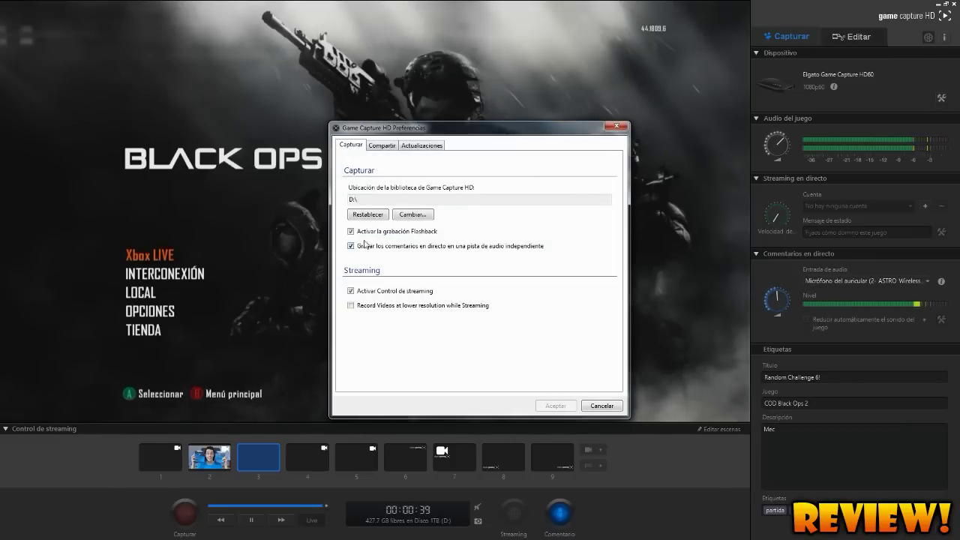
left_click(615, 126)
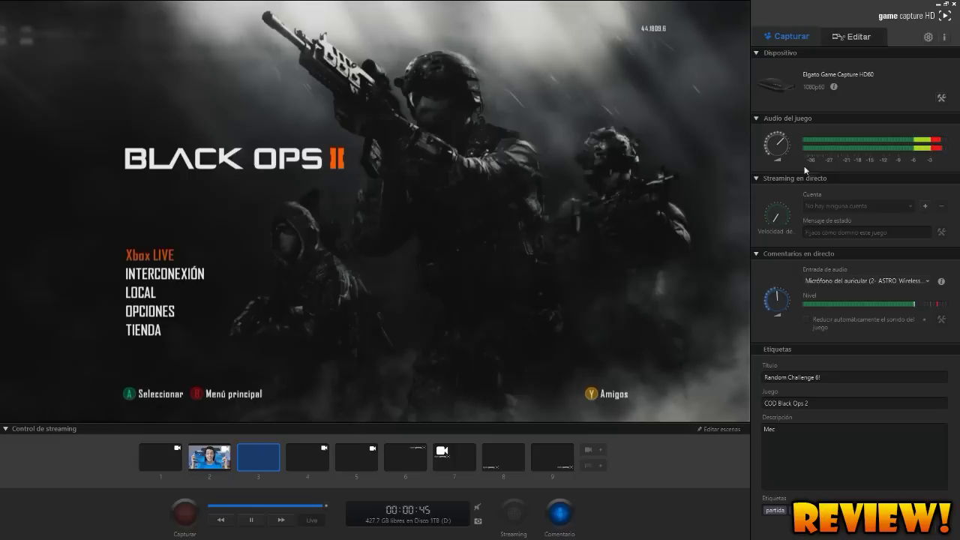
left_click(808, 321)
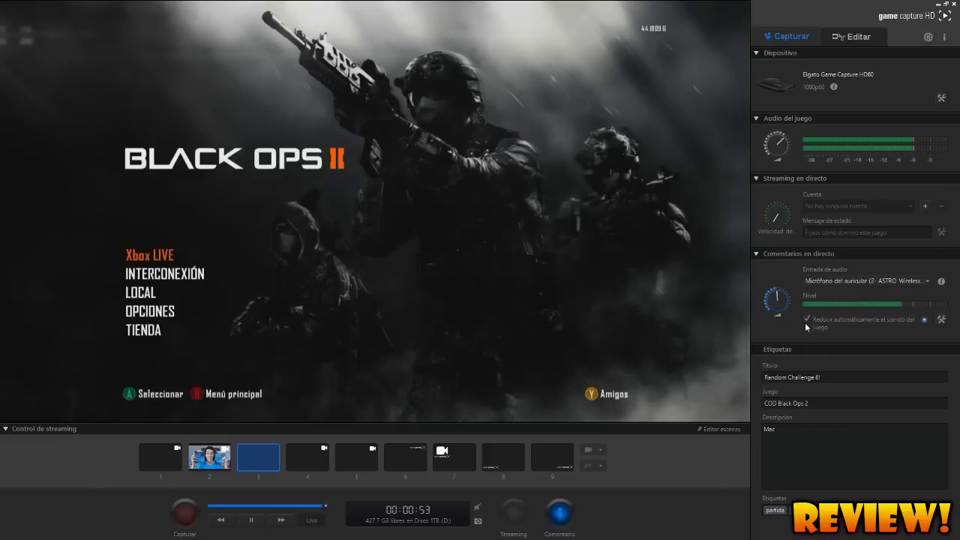
left_click(806, 322)
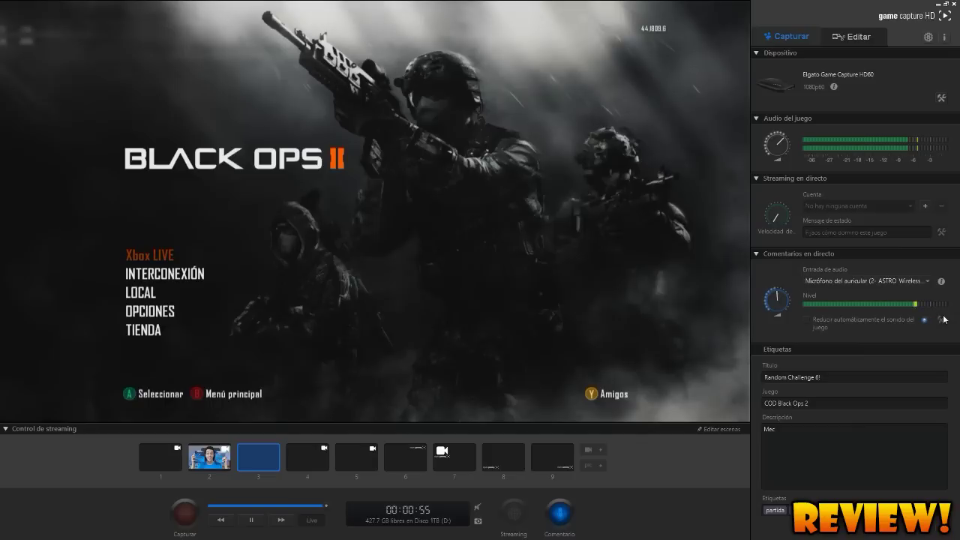
Step: Look over the recording's title, game and description tags
left_click_drag(837, 377, 763, 376)
left_click(838, 376)
left_click_drag(837, 376, 738, 376)
left_click(825, 377)
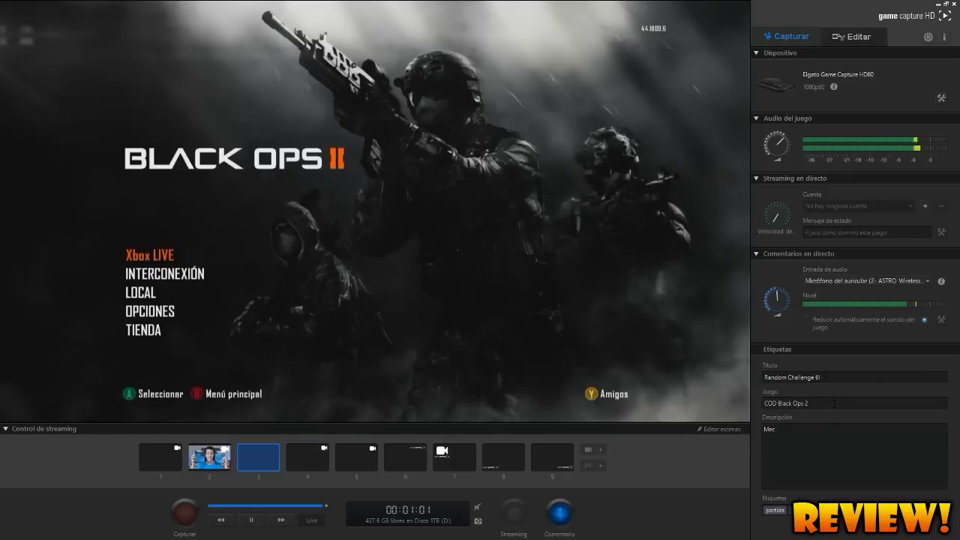
left_click_drag(825, 402, 744, 410)
left_click(821, 438)
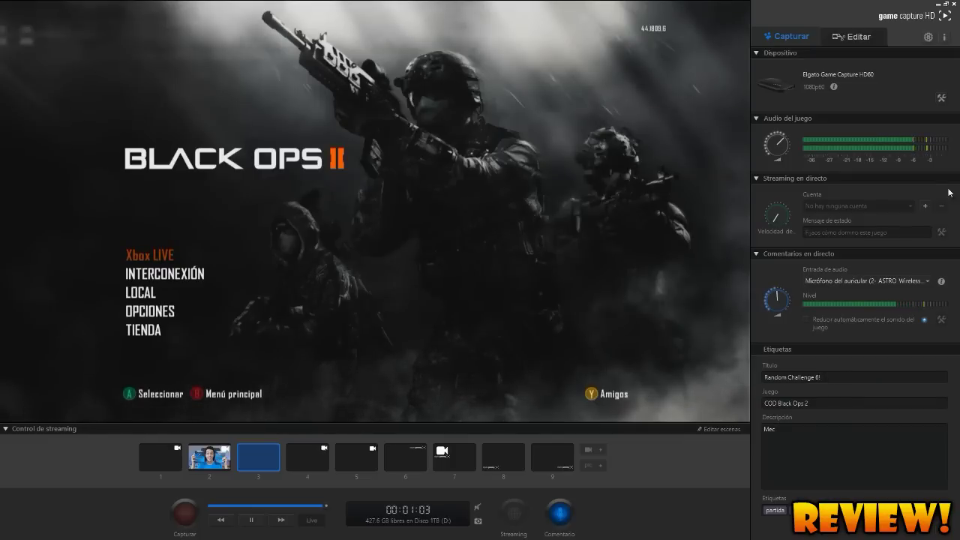
Step: Open the capture device settings and examine the available input devices and recording profiles
left_click(941, 97)
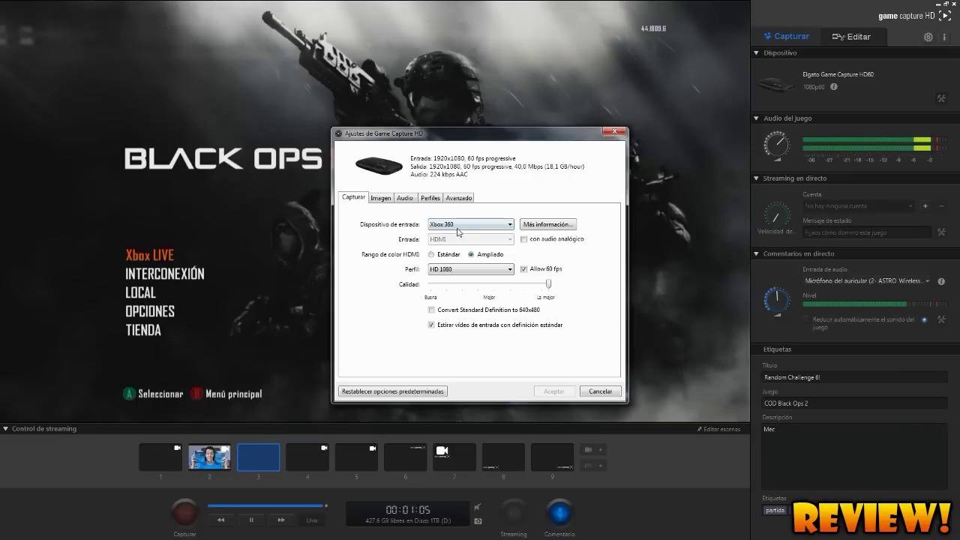
left_click(457, 225)
left_click(450, 233)
left_click(453, 269)
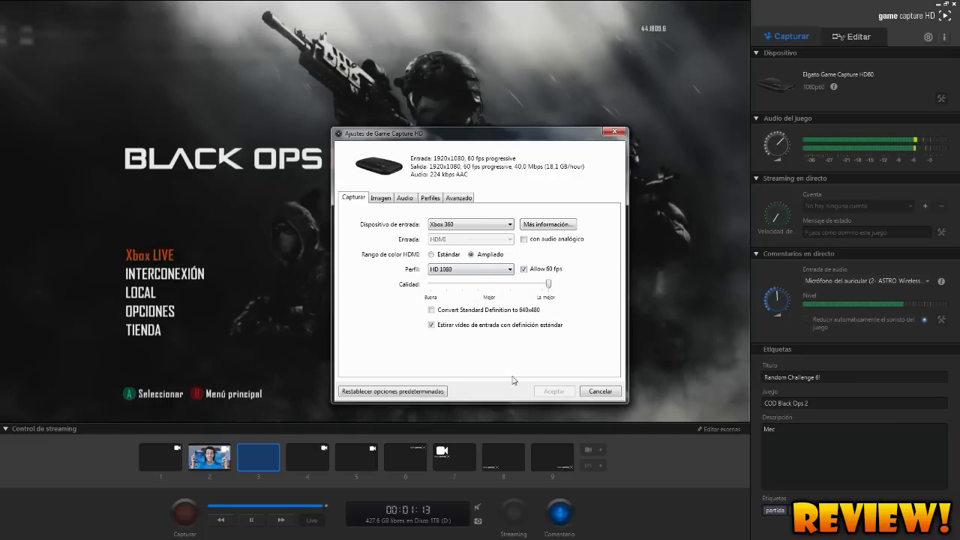
Step: Examine the device's image, audio, profile and advanced settings, and leave the settings without applying changes
left_click(391, 199)
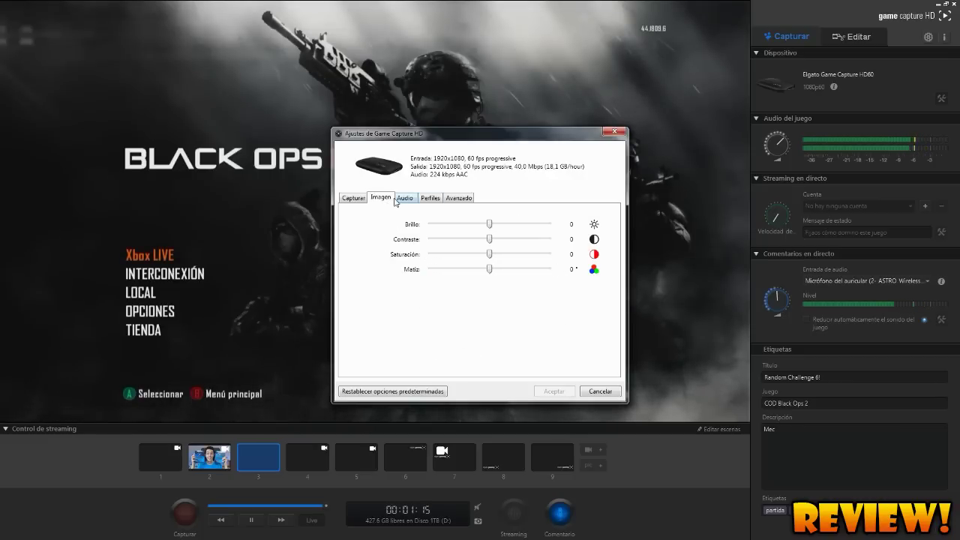
mouse_move(489, 254)
left_mouse_down()
mouse_move(503, 260)
mouse_move(489, 258)
mouse_move(502, 244)
mouse_move(489, 244)
left_mouse_up()
left_click(410, 199)
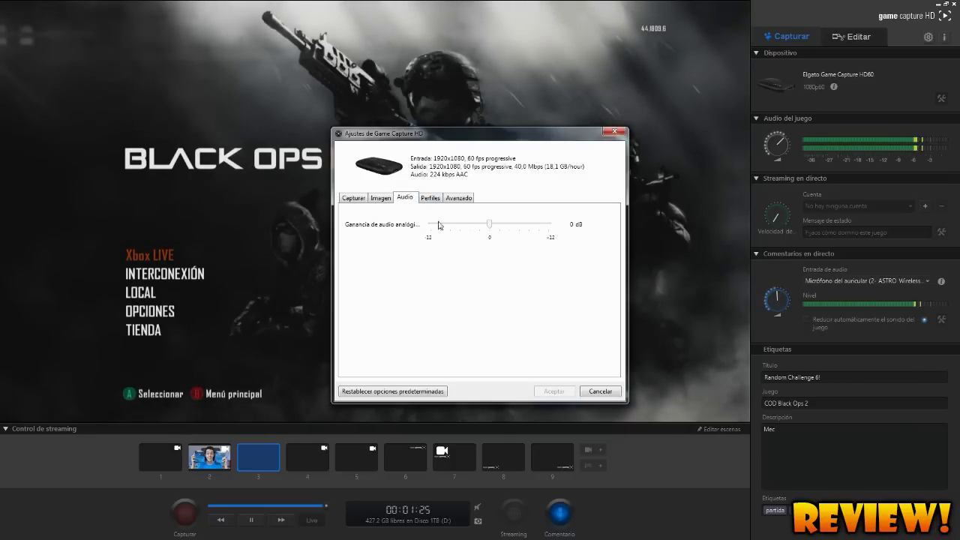
left_click(460, 199)
left_click(430, 198)
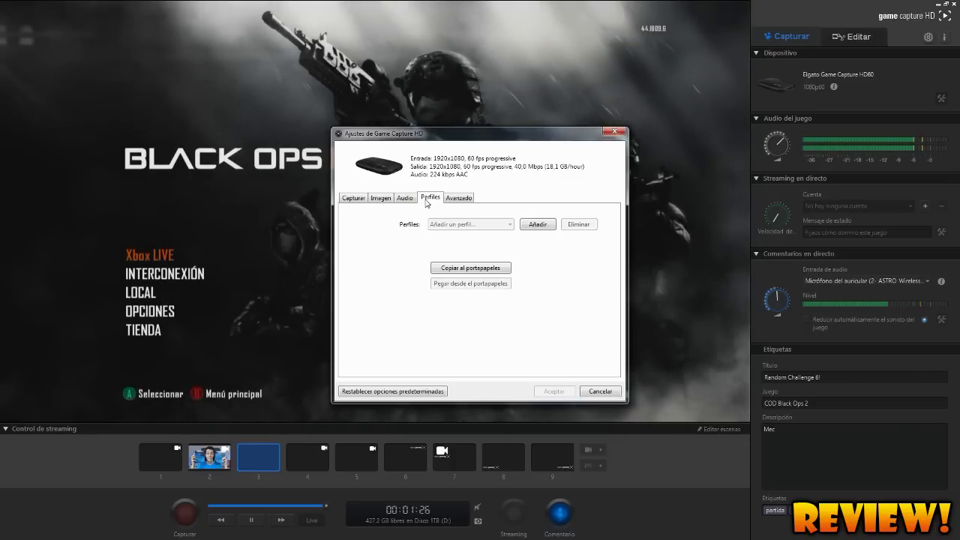
left_click(380, 198)
left_click(614, 132)
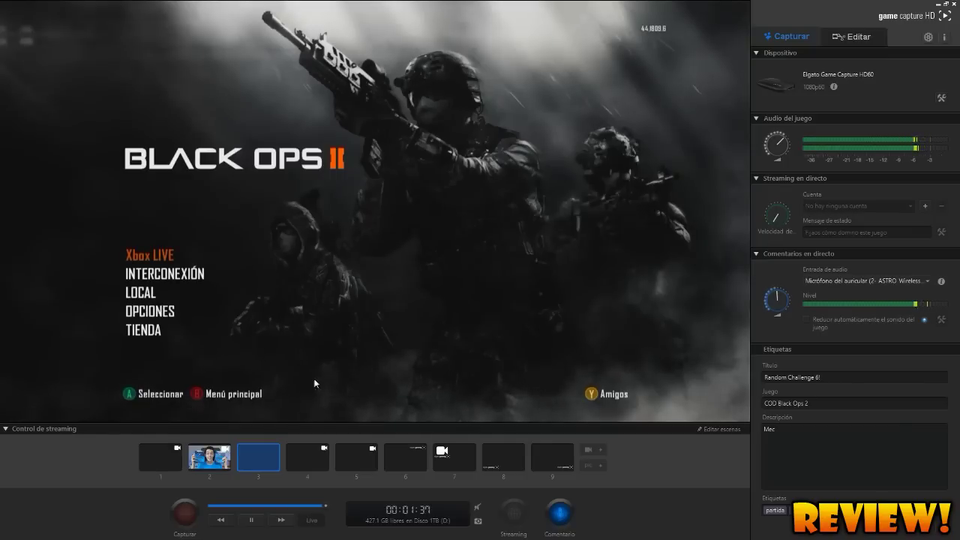
Step: Preview streaming scenes 2, 1 and 4, and return to scene 3
left_click(257, 462)
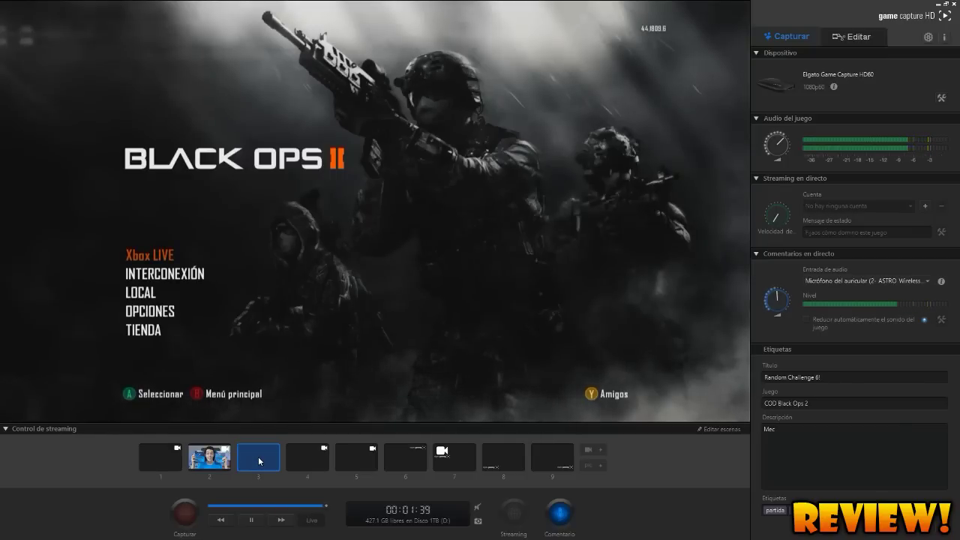
left_click(207, 460)
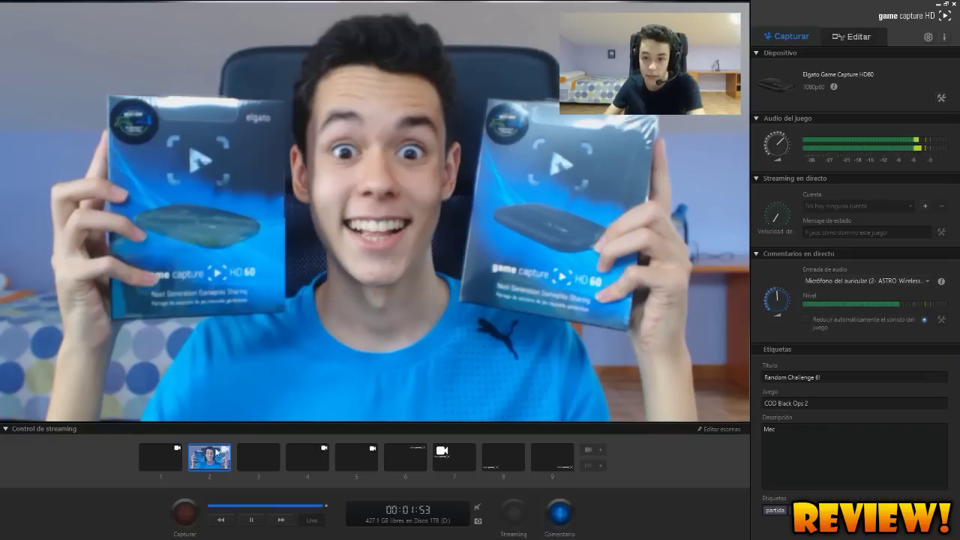
left_click(170, 465)
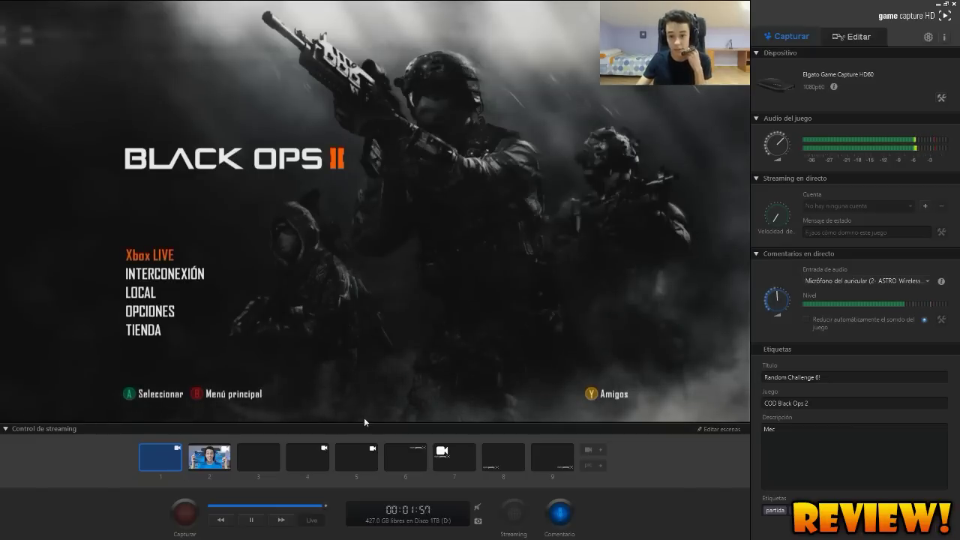
left_click(307, 458)
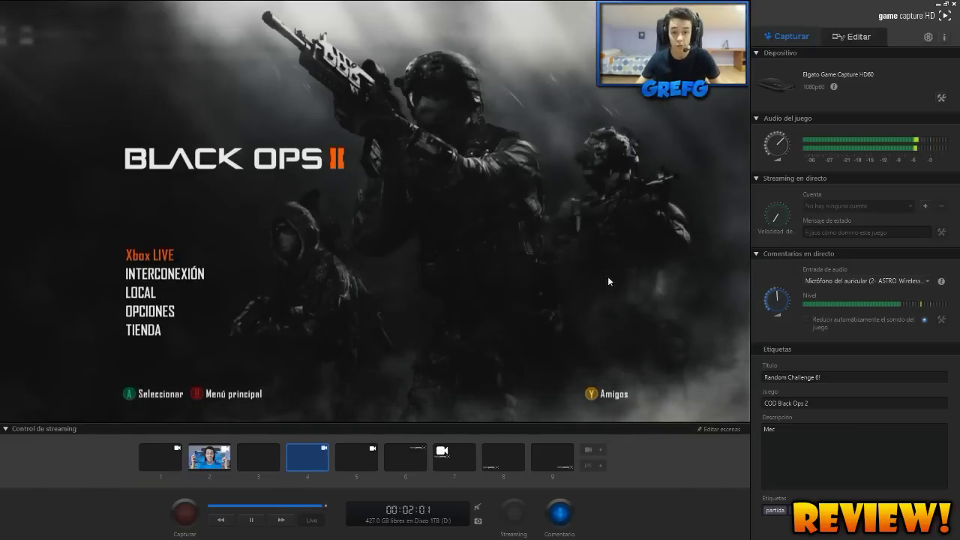
left_click(258, 460)
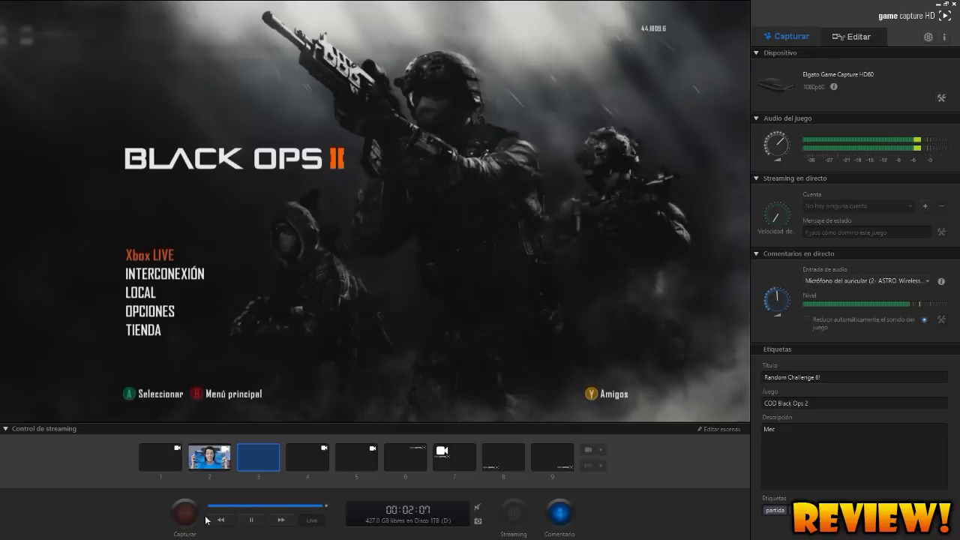
Step: Rewind the Flashback timeline by about one minute and return to the live picture
left_click(325, 508)
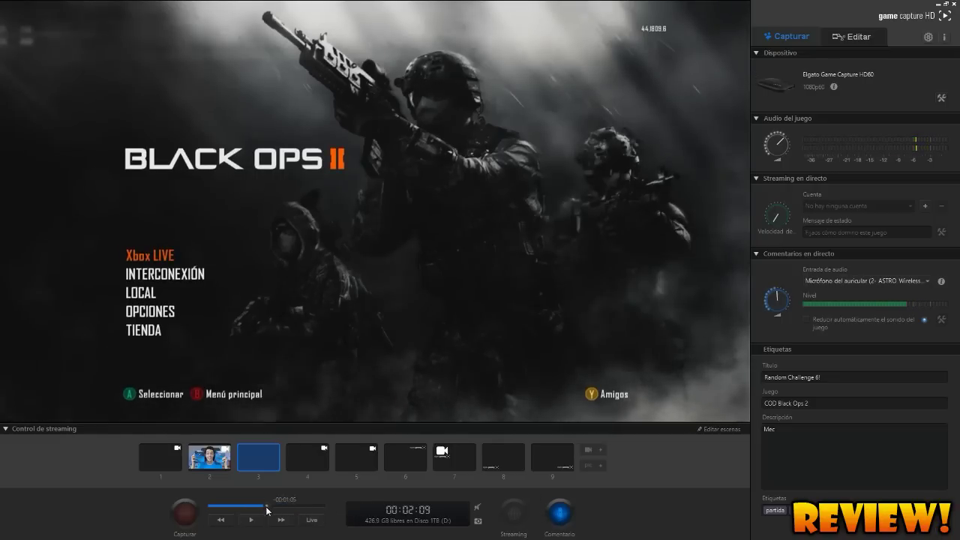
left_click(311, 519)
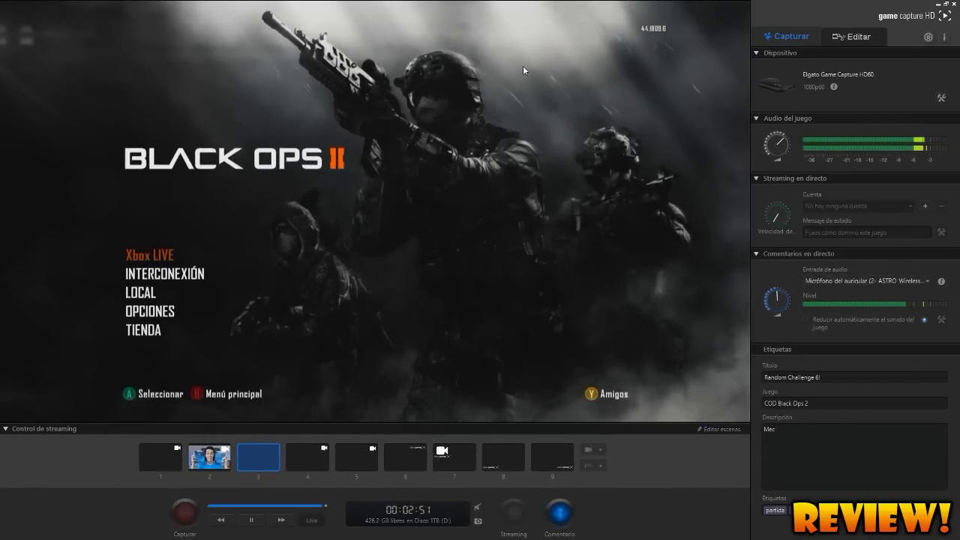
Step: Examine the device's recording profile, 60 fps option and output bitrate, and close the settings without applying changes
left_click(941, 99)
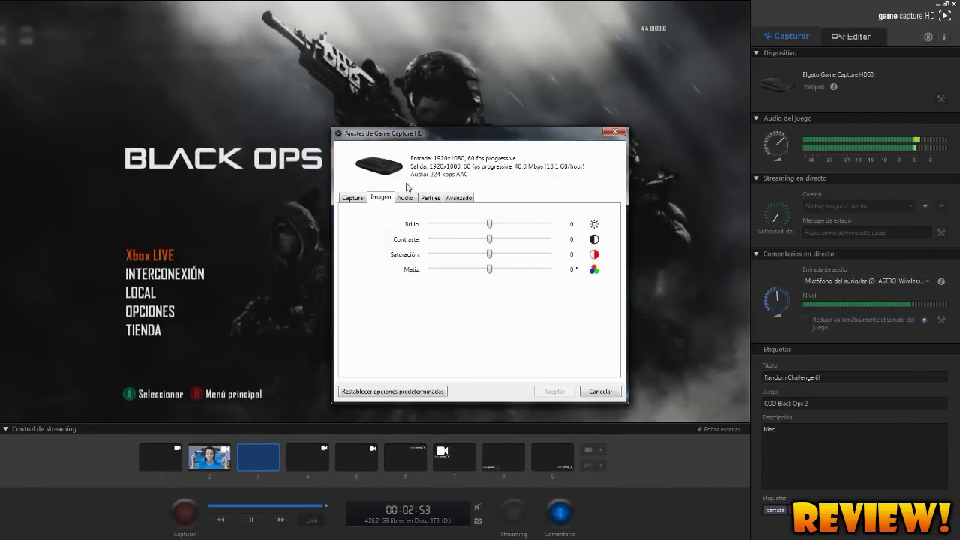
left_click(354, 198)
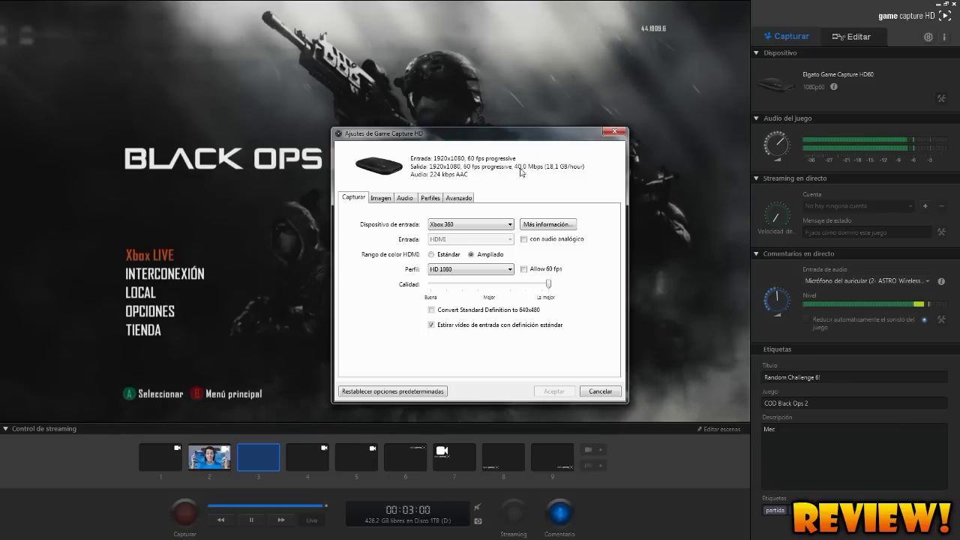
left_click(616, 134)
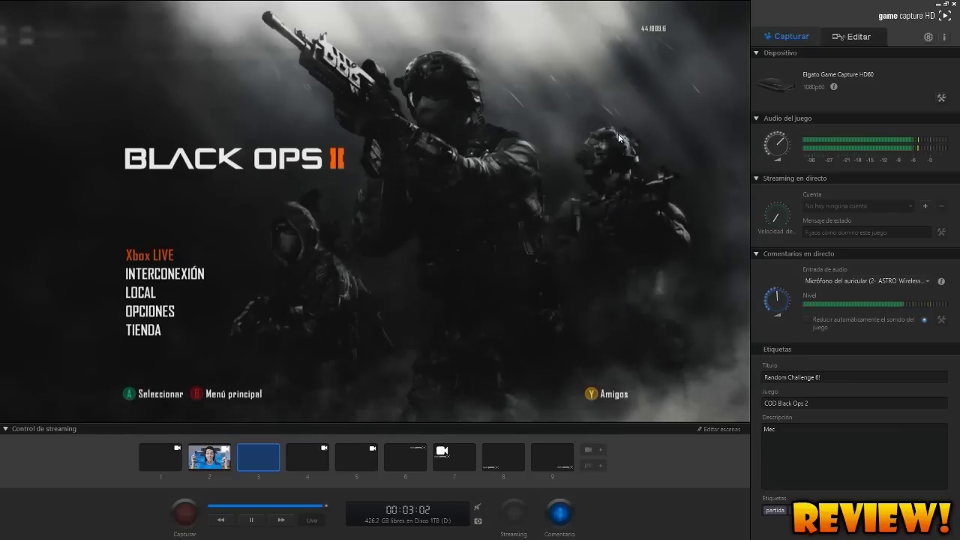